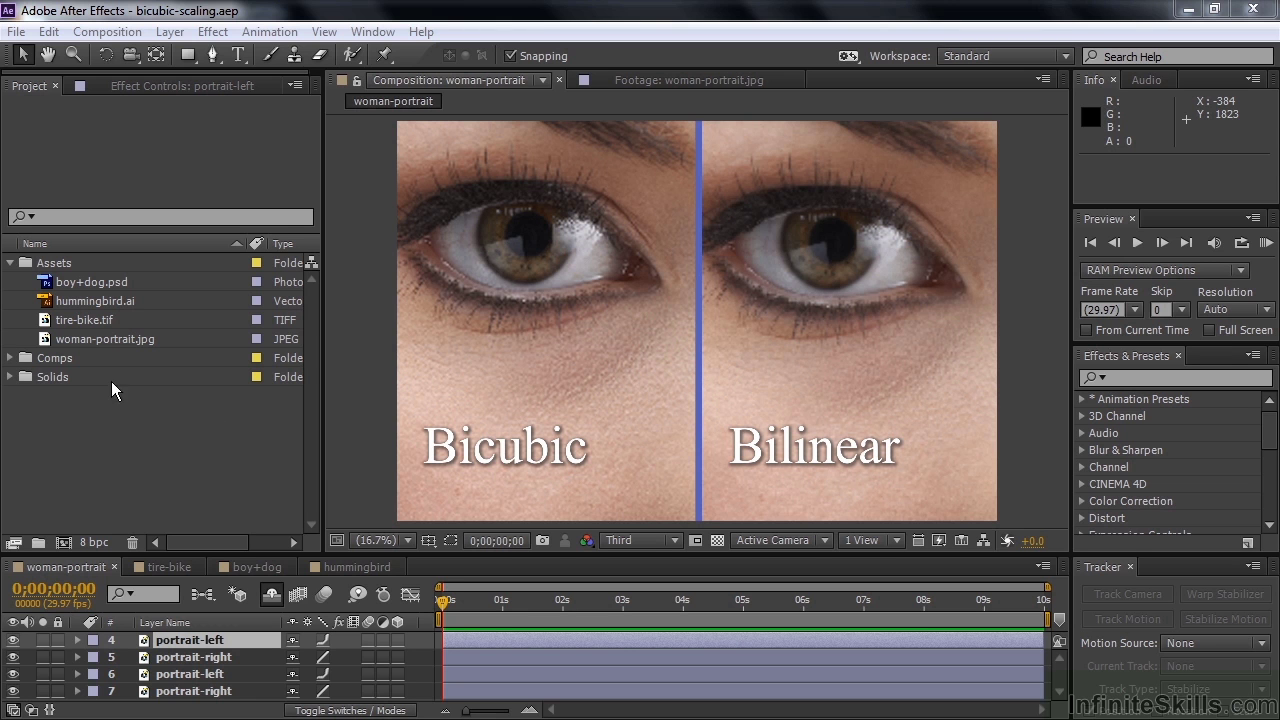
# Preview woman-portrait.jpg, then compare the portrait-left layer's Draft, Bicubic and Bilinear quality, leaving it on Bicubic.
pyautogui.doubleClick(48, 339)
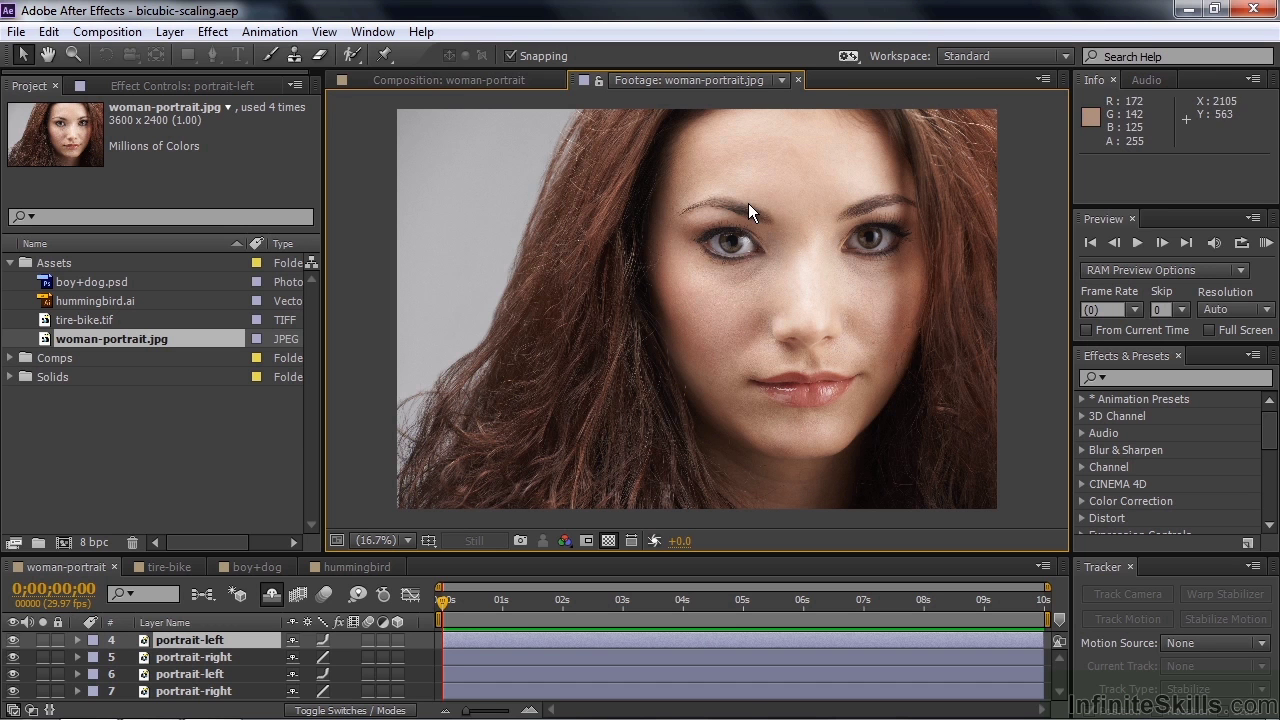
pyautogui.click(468, 80)
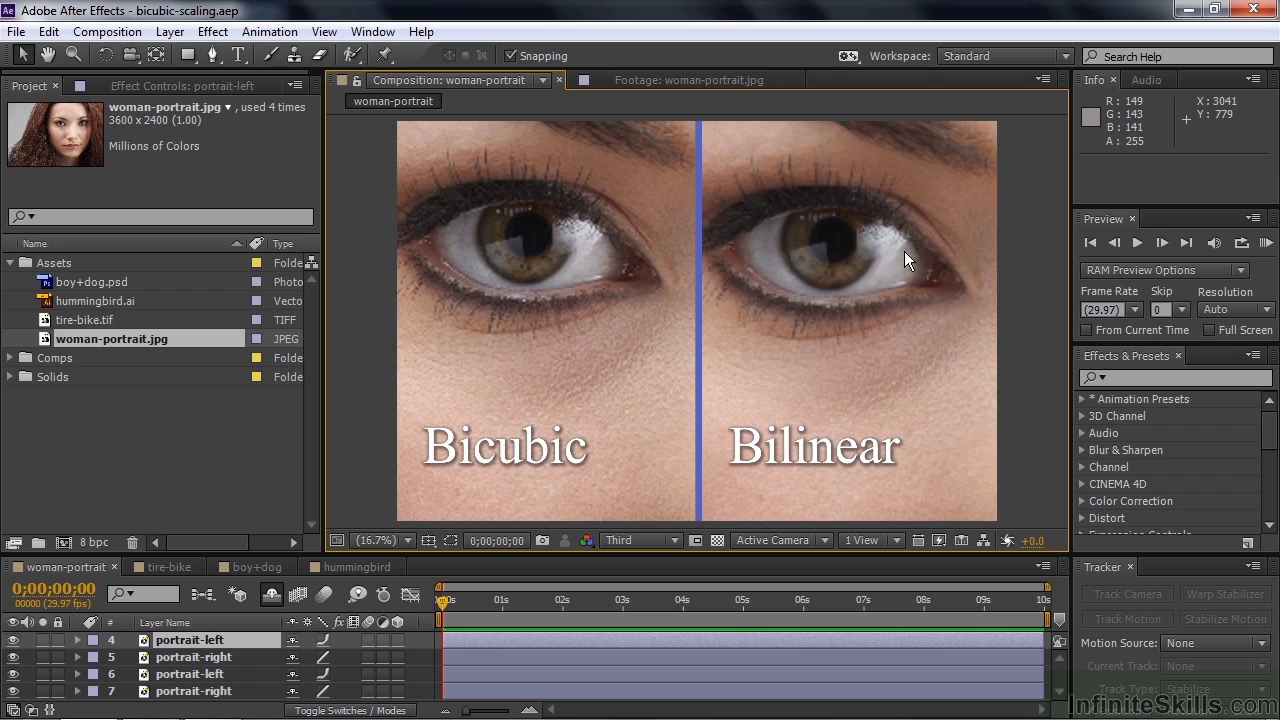
pyautogui.click(323, 639)
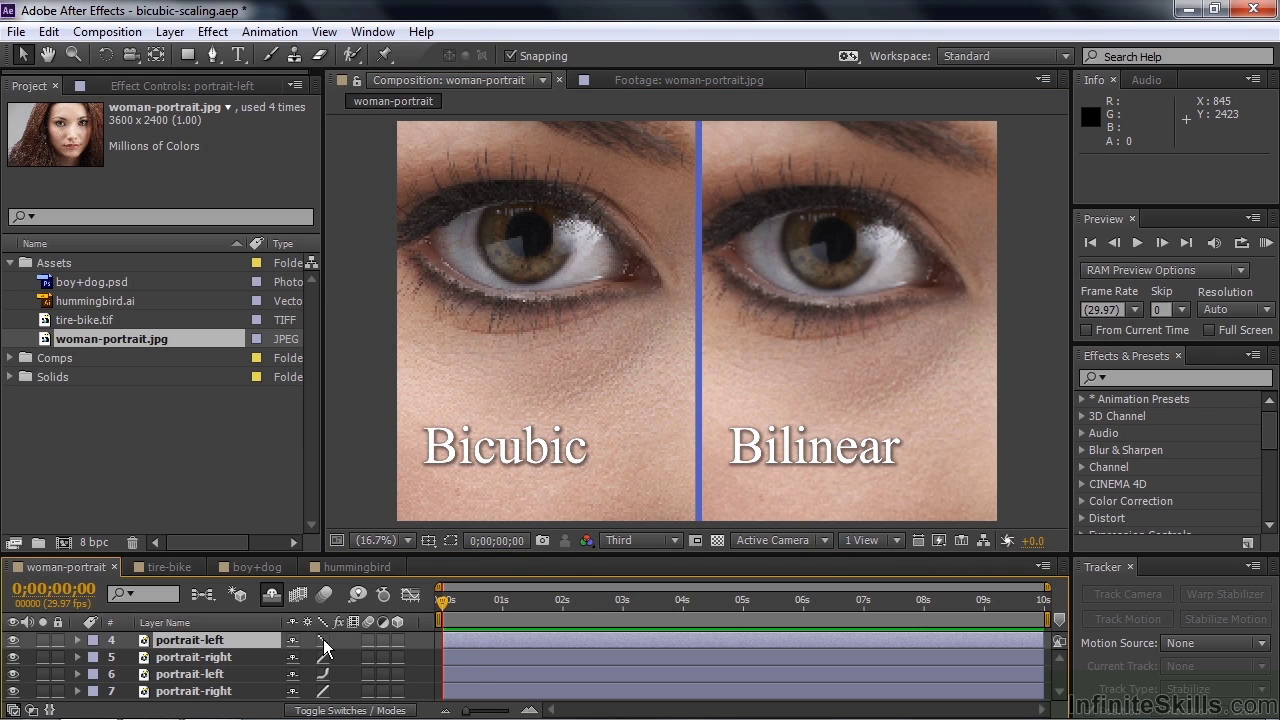
pyautogui.click(323, 639)
pyautogui.click(323, 639)
pyautogui.hotkey('ctrl', 'z')
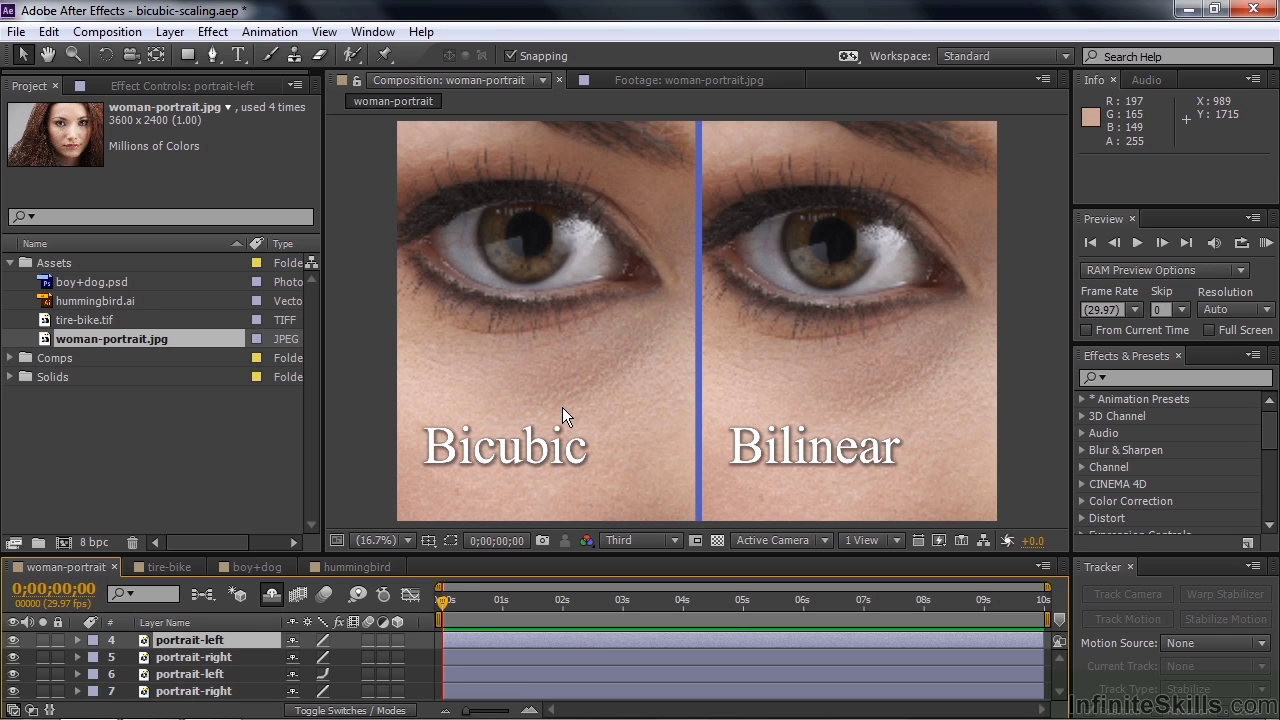
pyautogui.hotkey('ctrl', 'shift', 'z')
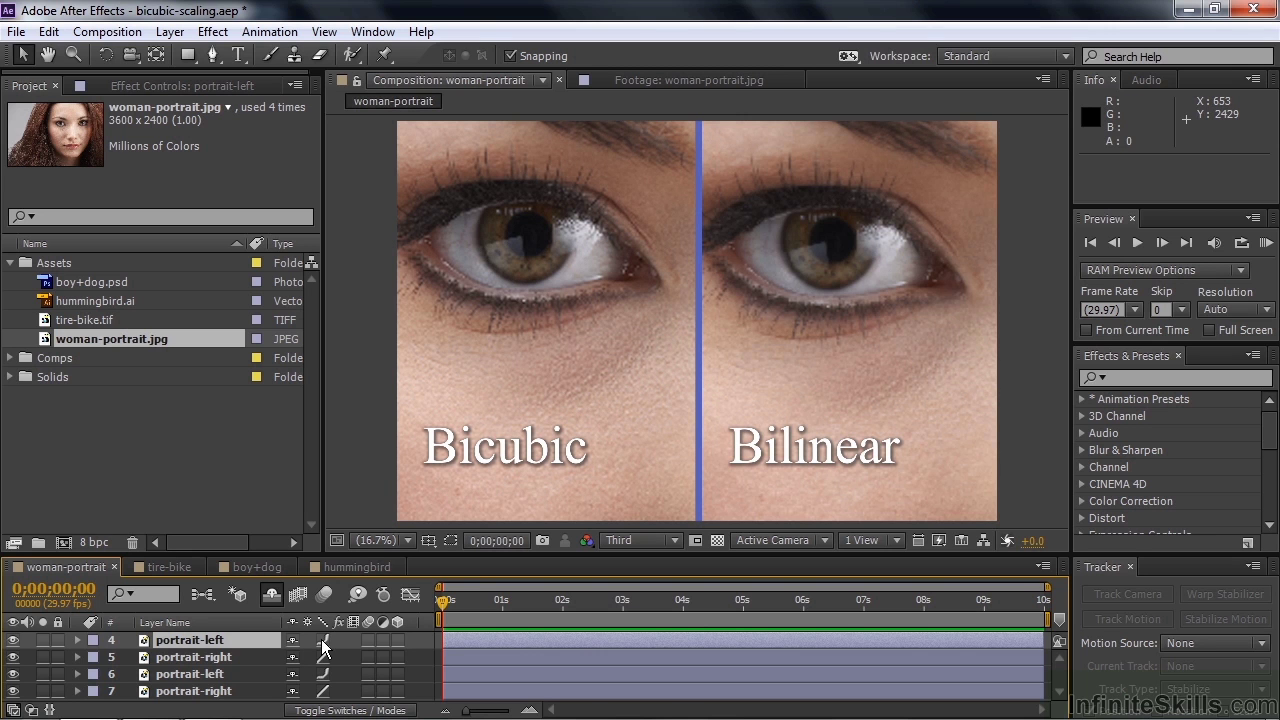
# Hide layers 4 and 5, toggle portrait-left quality through Draft to Bilinear, then open the tire-bike composition.
pyautogui.click(13, 640)
pyautogui.click(15, 657)
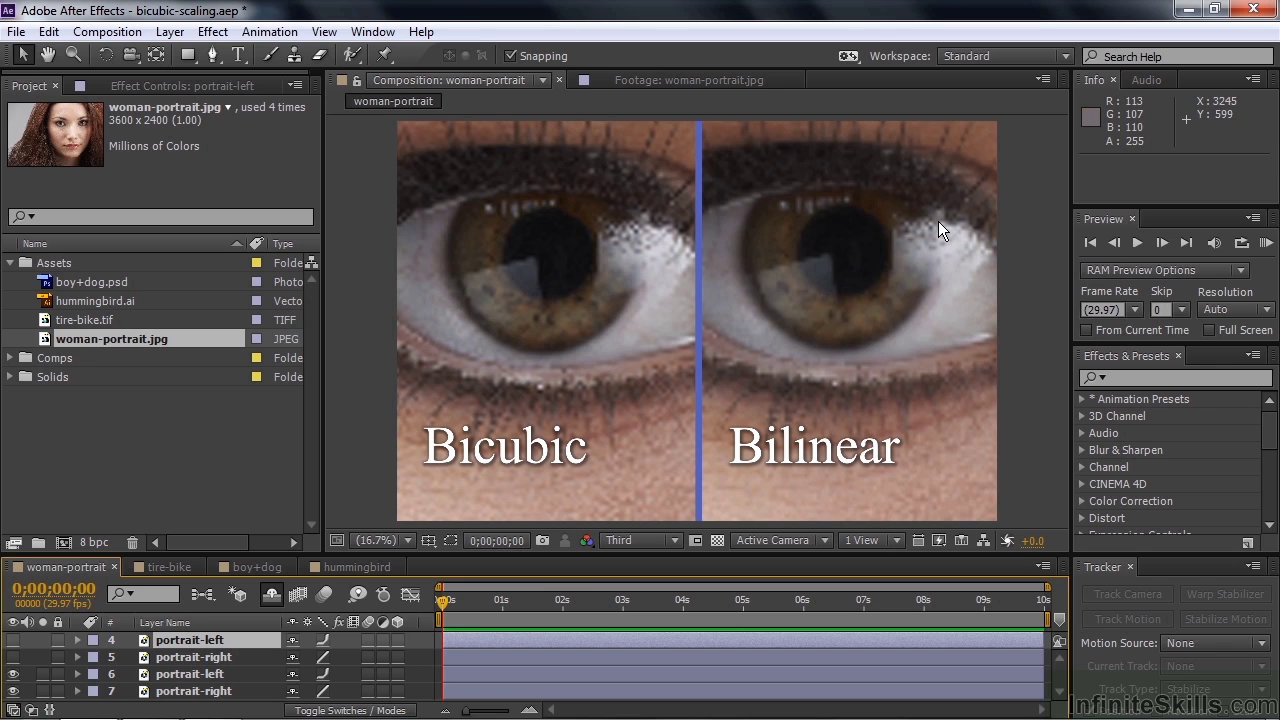
pyautogui.click(318, 641)
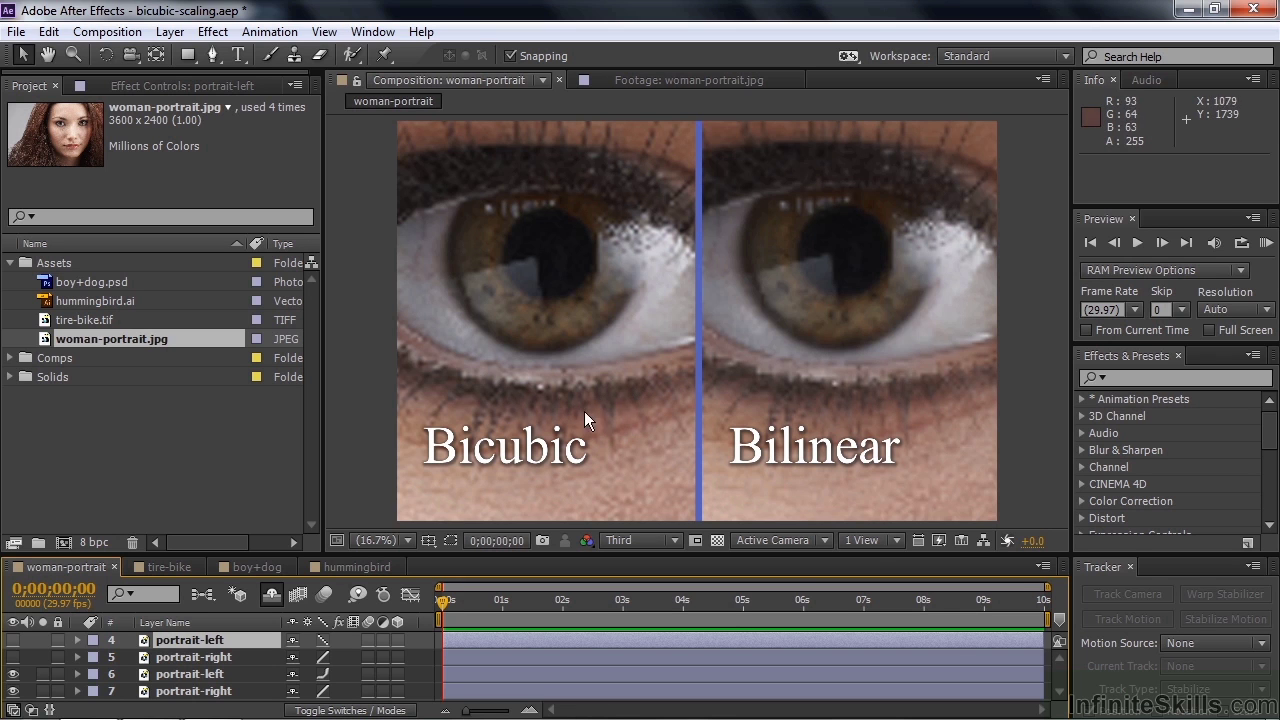
pyautogui.click(322, 641)
pyautogui.click(170, 567)
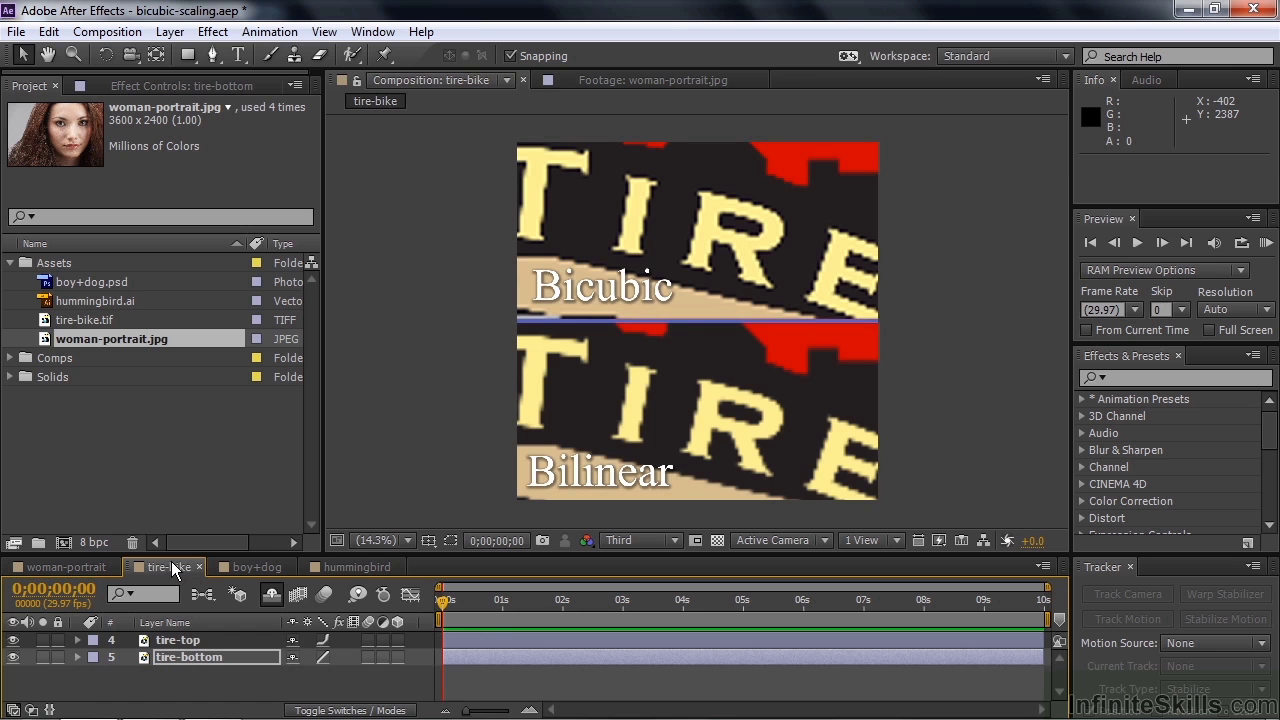
pyautogui.doubleClick(49, 321)
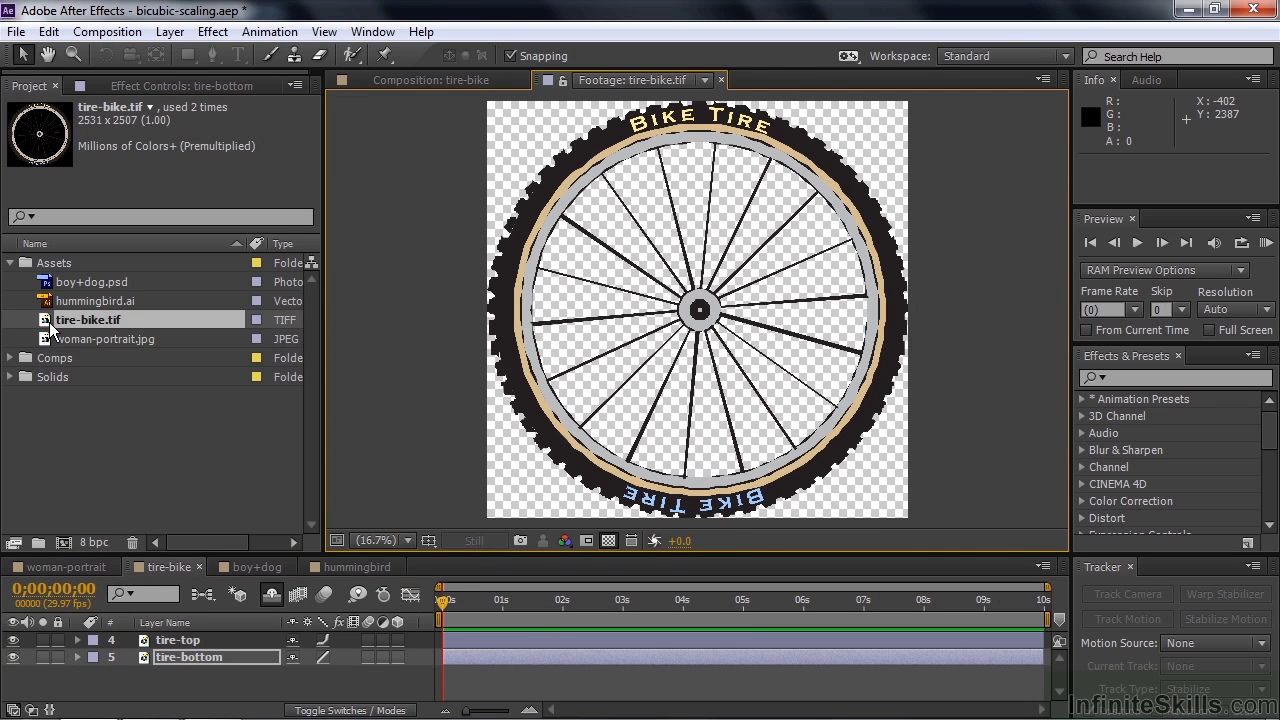
pyautogui.click(414, 74)
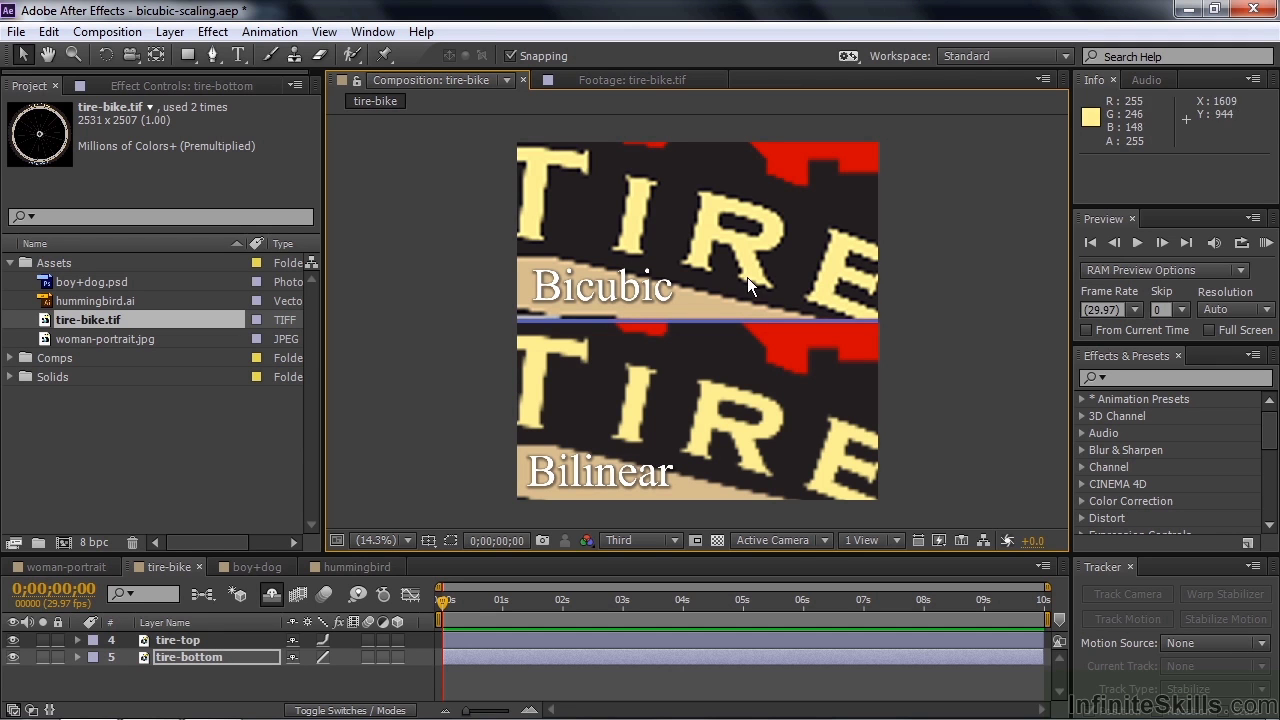
# View the tire composition at 100%, pan to a yellow letter, then fit the composition back in the viewer.
pyautogui.click(406, 540)
pyautogui.click(406, 386)
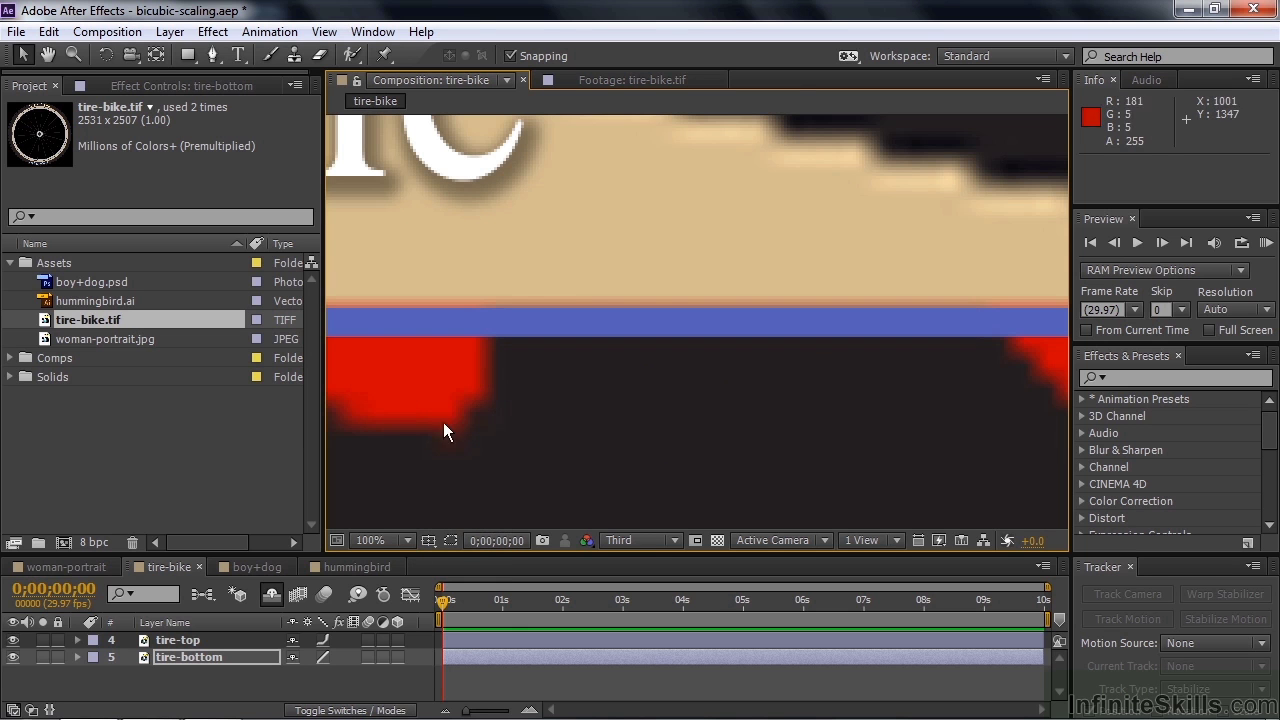
pyautogui.press('h')
pyautogui.moveTo(610, 236); pyautogui.dragTo(603, 431)
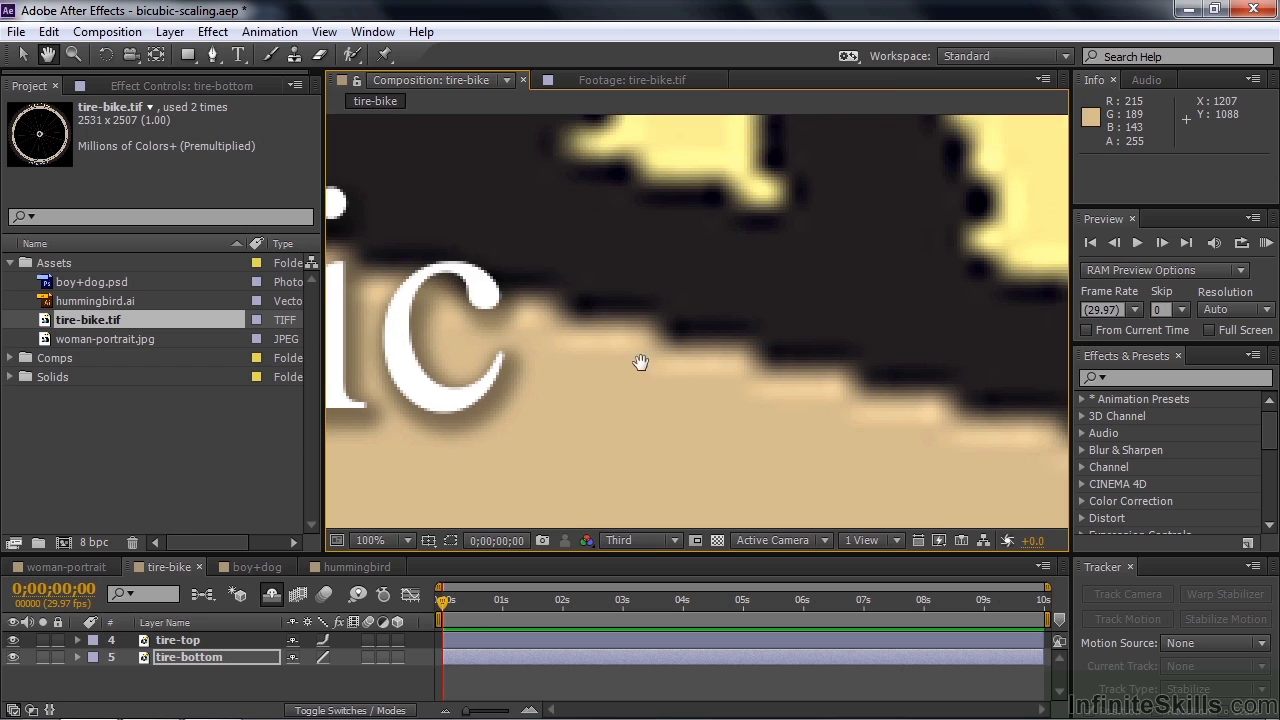
pyautogui.moveTo(596, 330); pyautogui.dragTo(586, 437)
pyautogui.moveTo(649, 289); pyautogui.dragTo(630, 357)
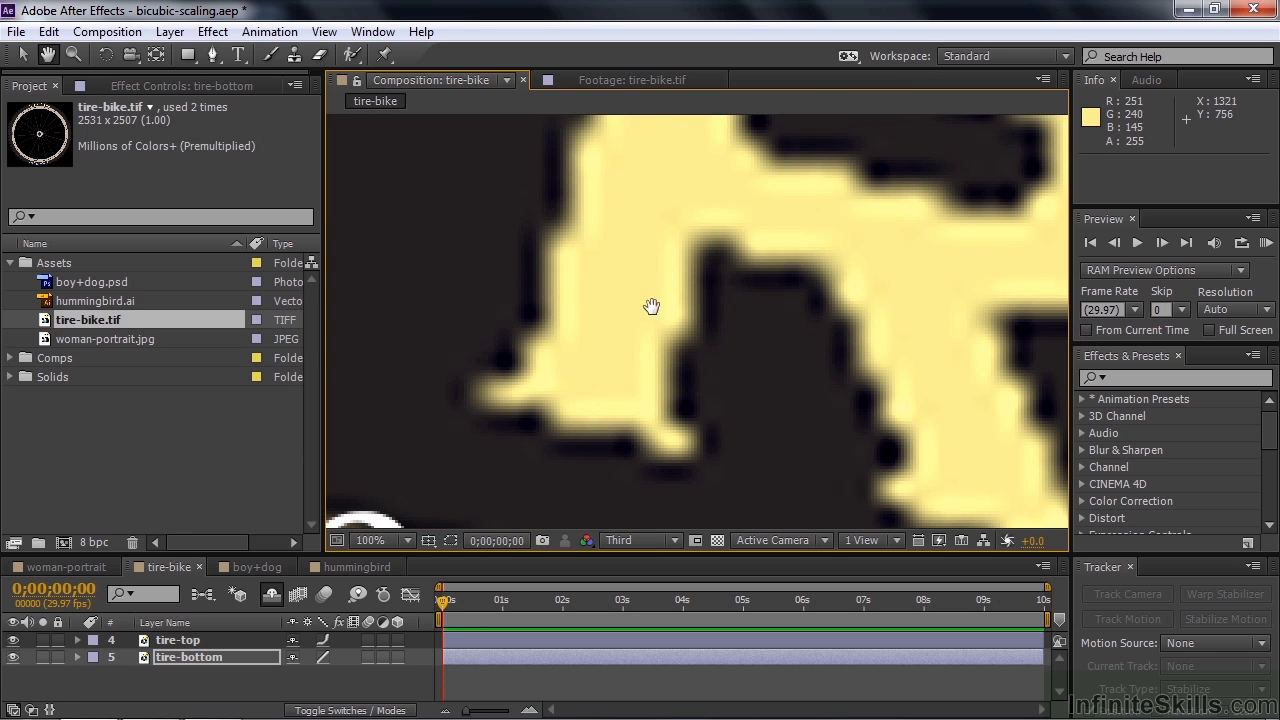
pyautogui.moveTo(646, 311); pyautogui.dragTo(661, 335)
pyautogui.press('v')
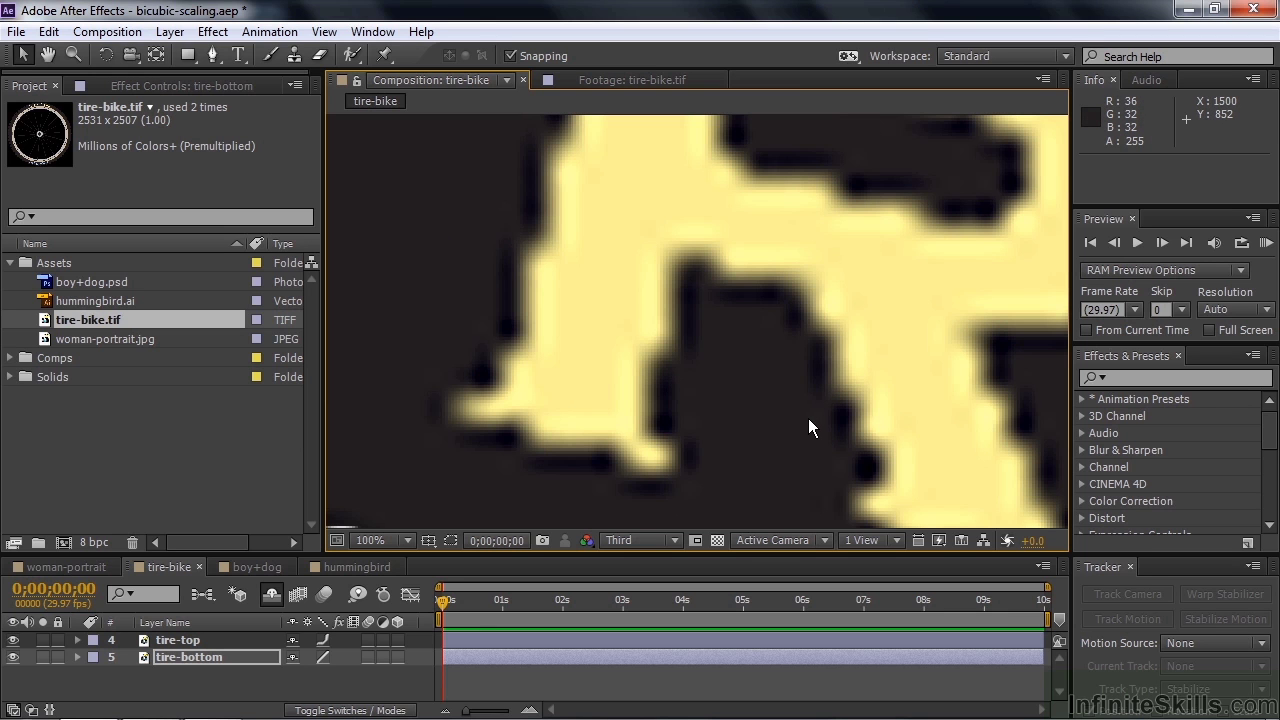
pyautogui.hotkey('shift', '/')
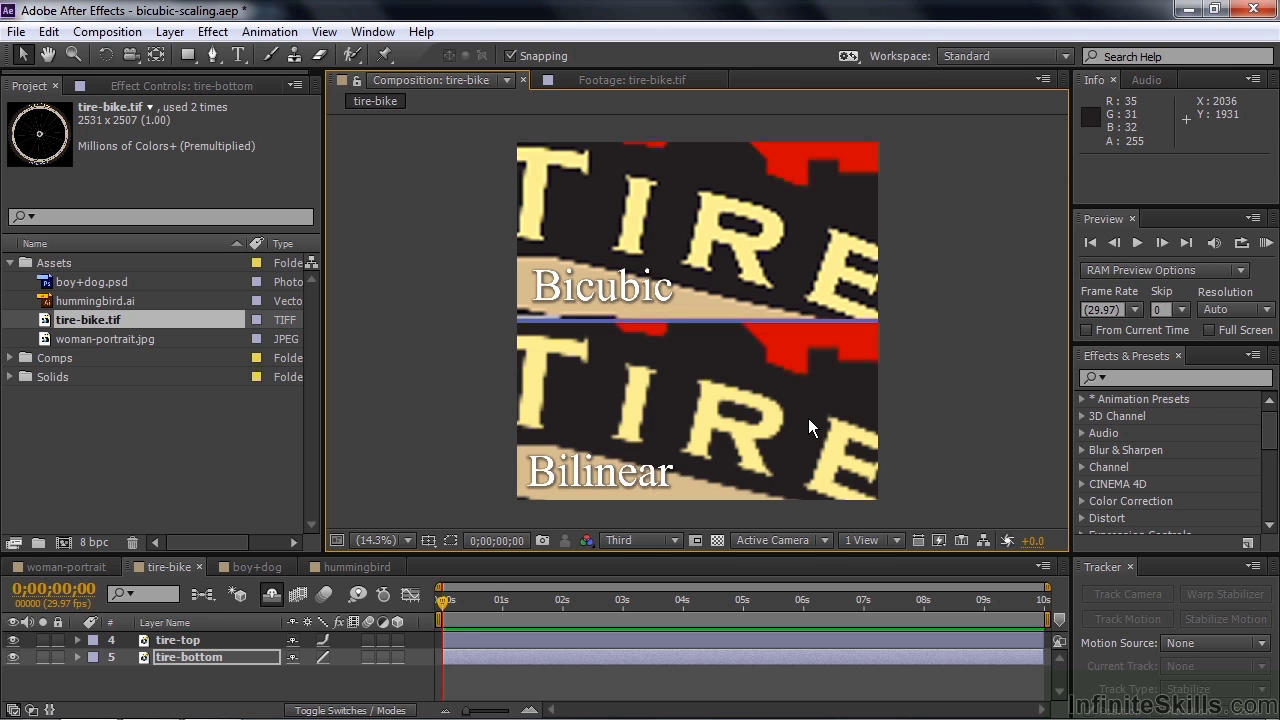
# Return to 100%, pan to a yellow letter edge, then switch to the boy+dog composition.
pyautogui.click(408, 540)
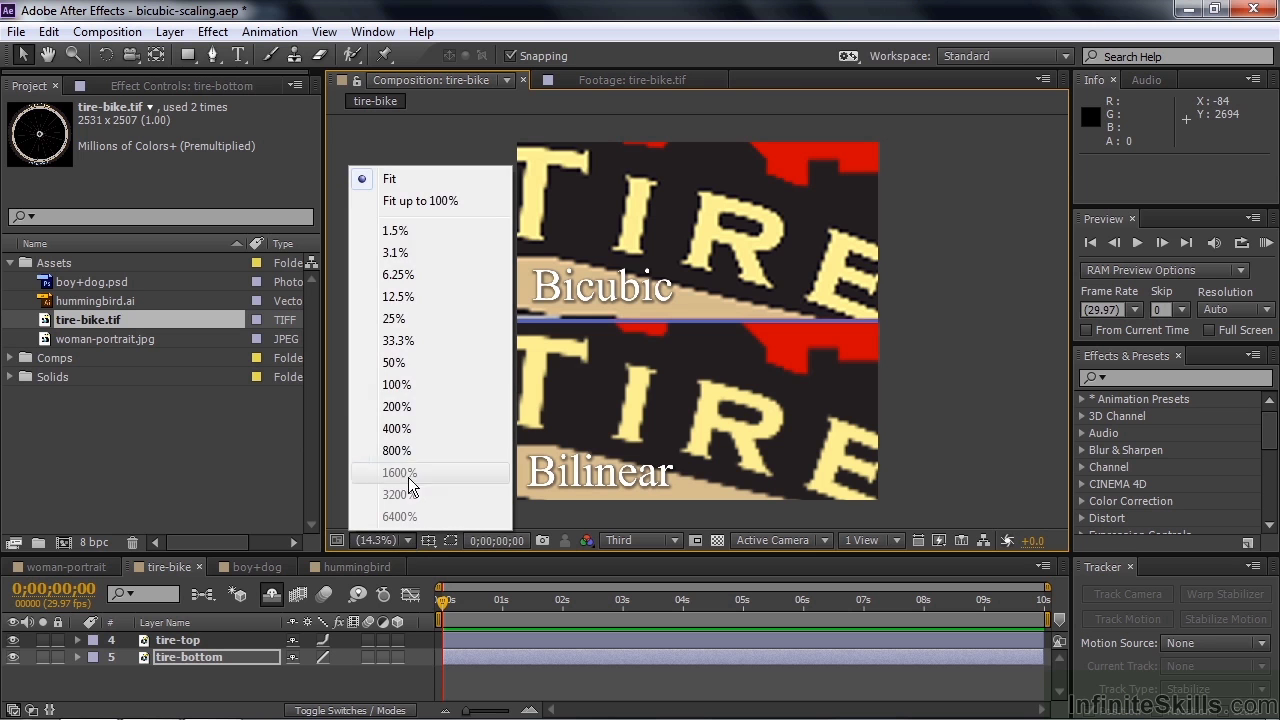
pyautogui.click(407, 390)
pyautogui.press('space')
pyautogui.moveTo(808, 277); pyautogui.dragTo(673, 482)
pyautogui.moveTo(662, 391); pyautogui.dragTo(629, 206)
pyautogui.moveTo(635, 480); pyautogui.dragTo(640, 190)
pyautogui.moveTo(730, 450); pyautogui.dragTo(737, 180)
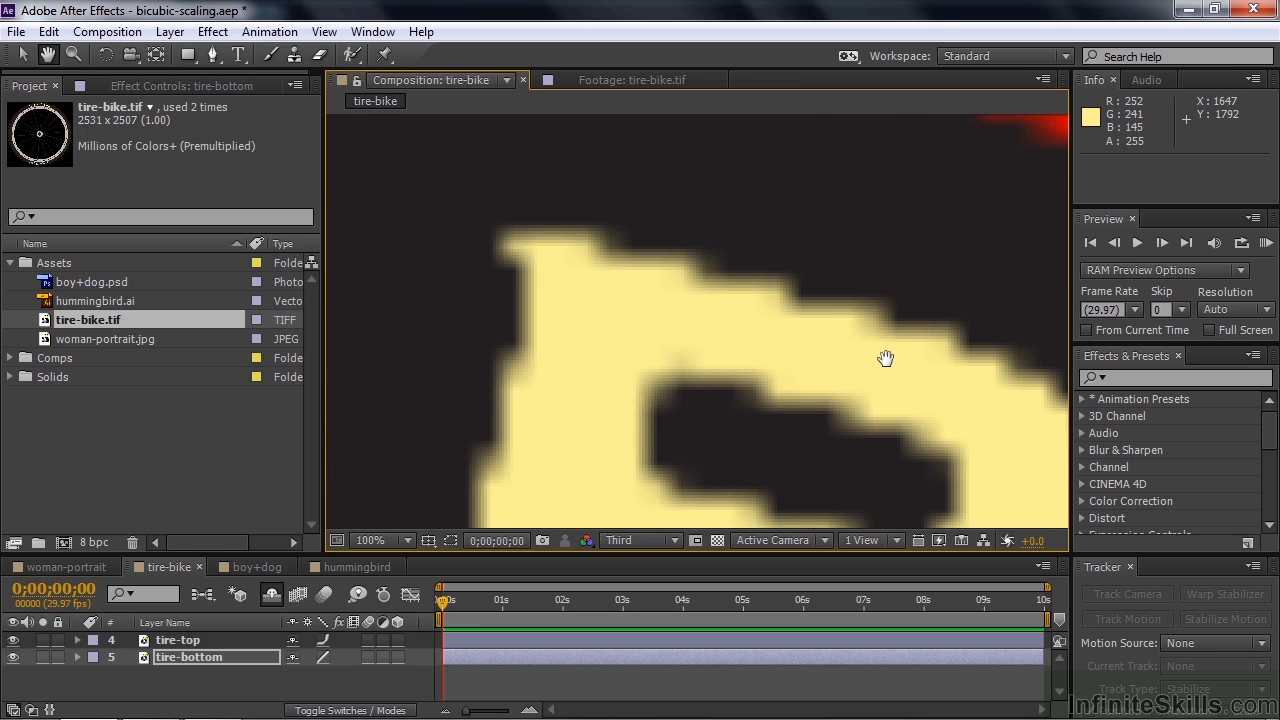
pyautogui.press('v')
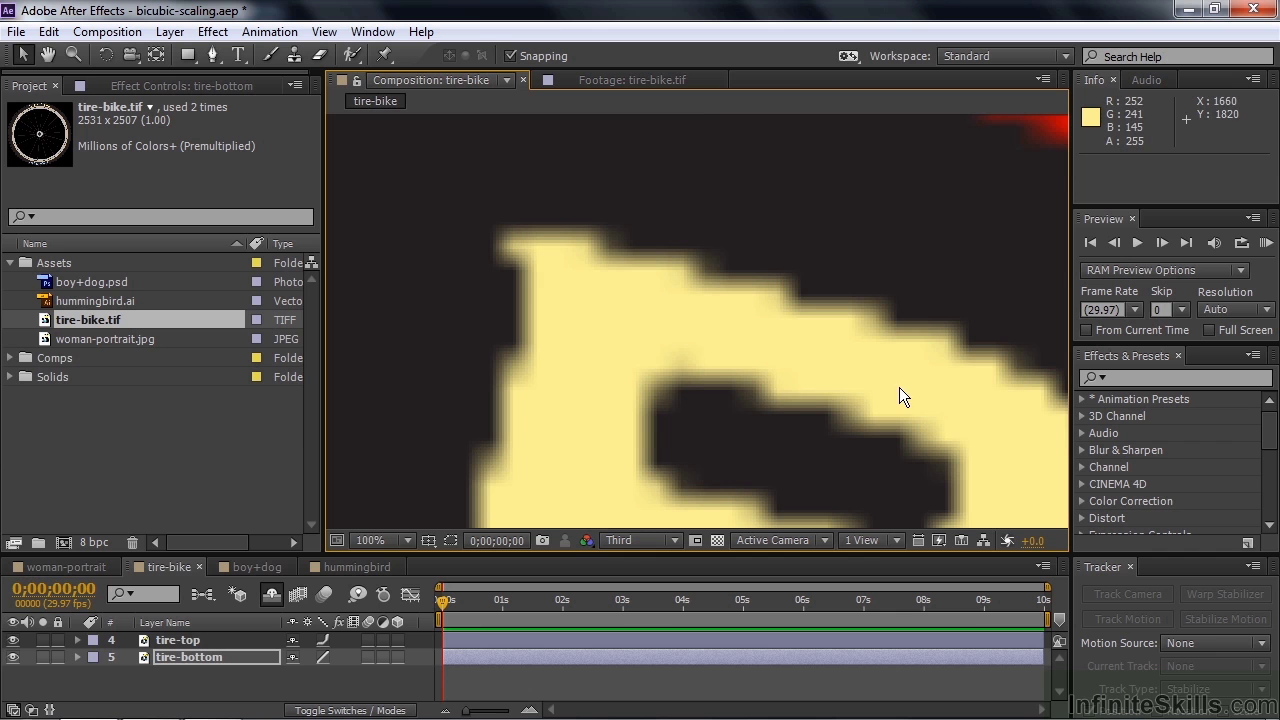
pyautogui.click(261, 568)
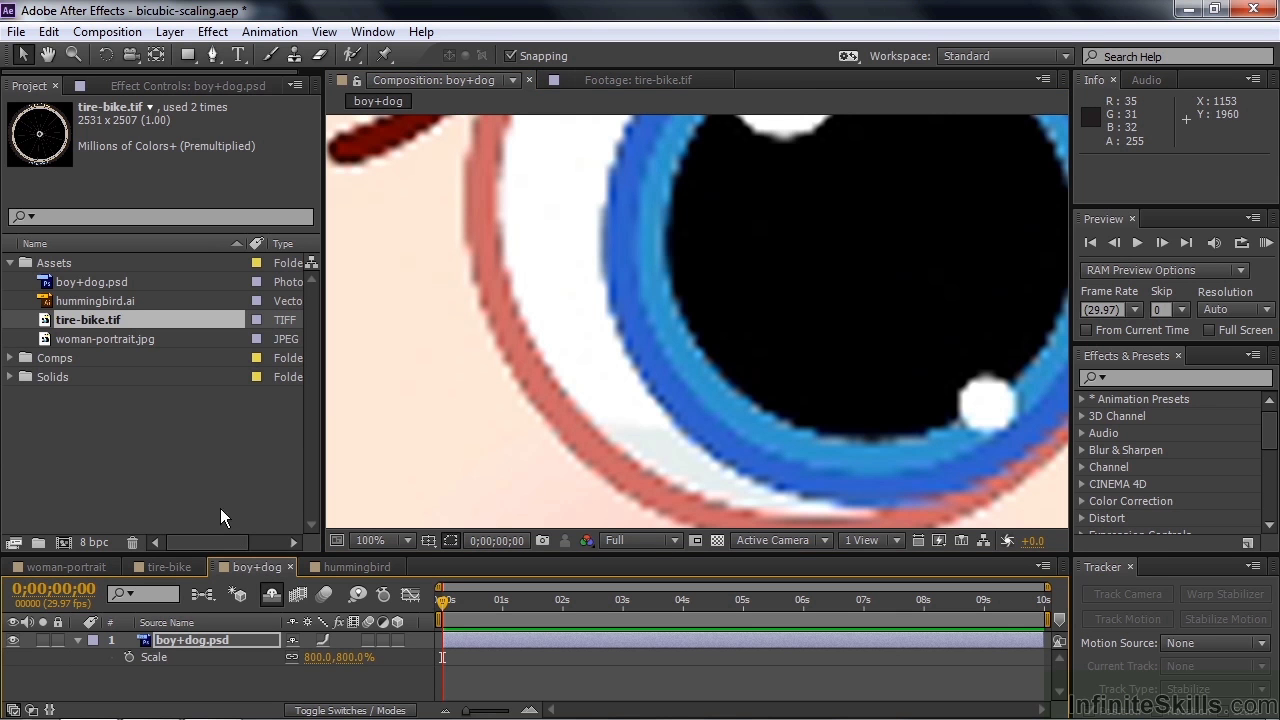
# Preview boy+dog.psd, cycle its layer through Bicubic, Draft, Bilinear back to Bicubic, then open hummingbird.
pyautogui.doubleClick(47, 283)
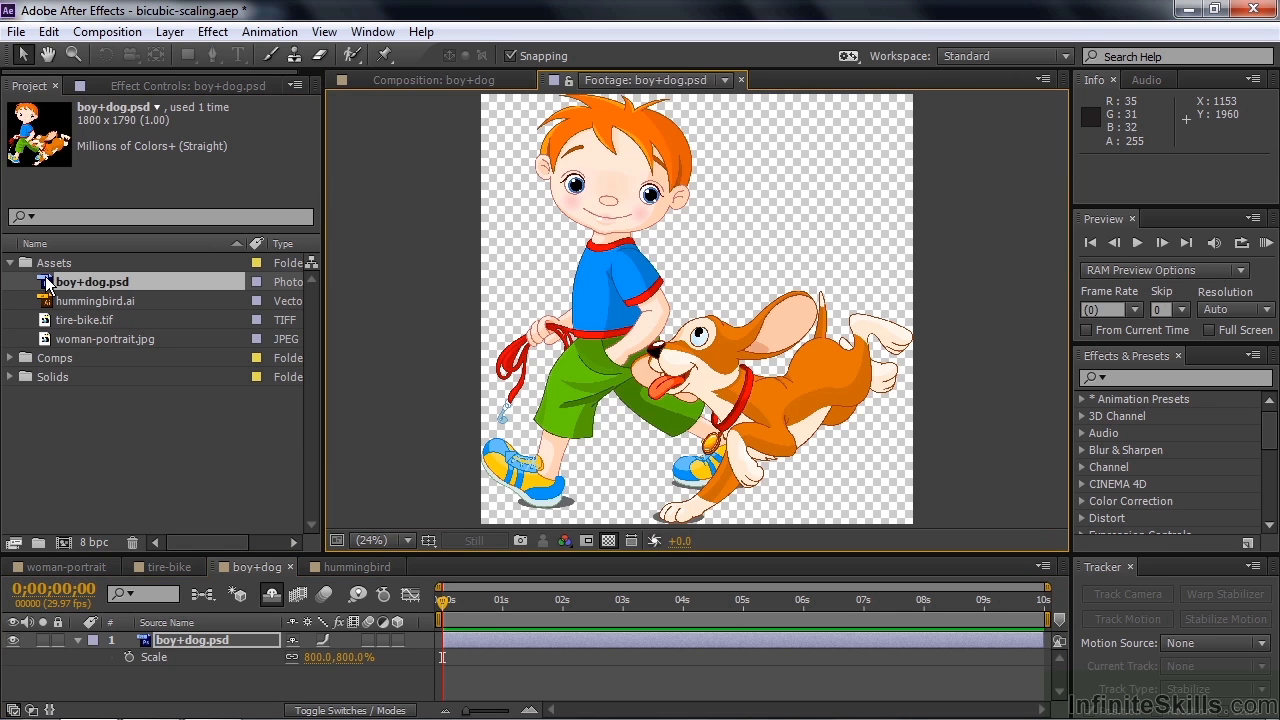
pyautogui.click(449, 81)
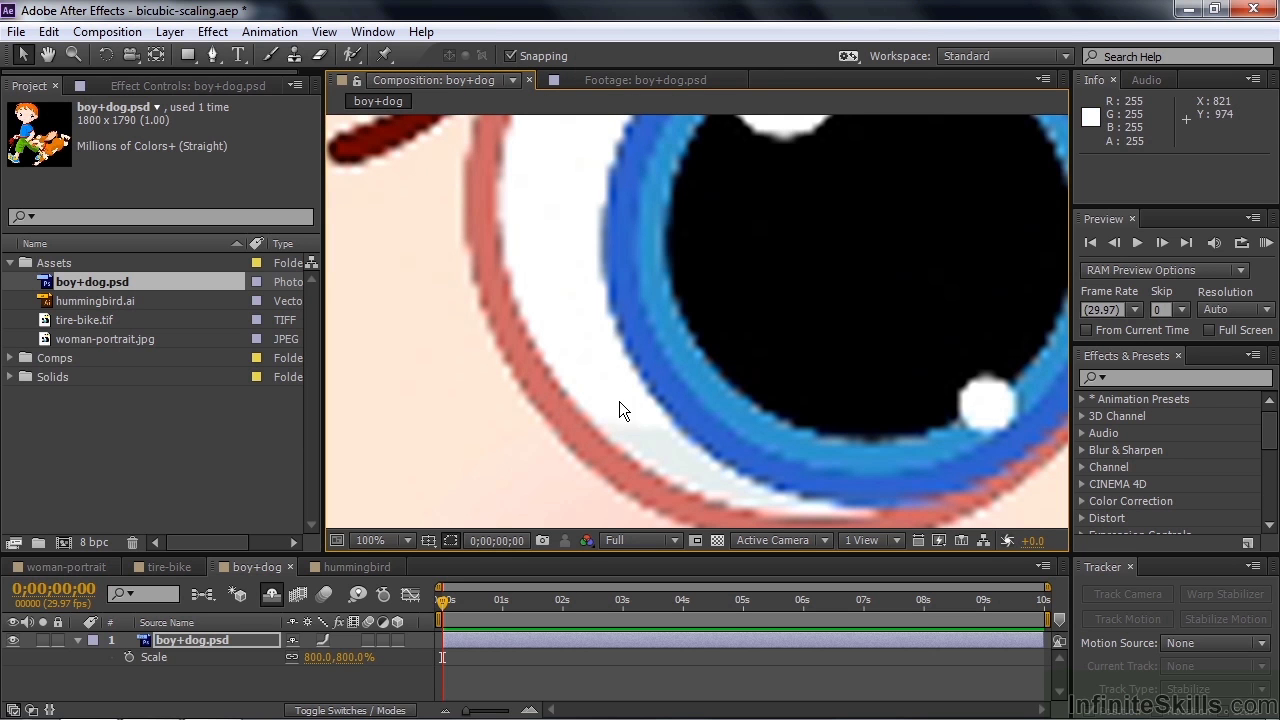
pyautogui.click(321, 640)
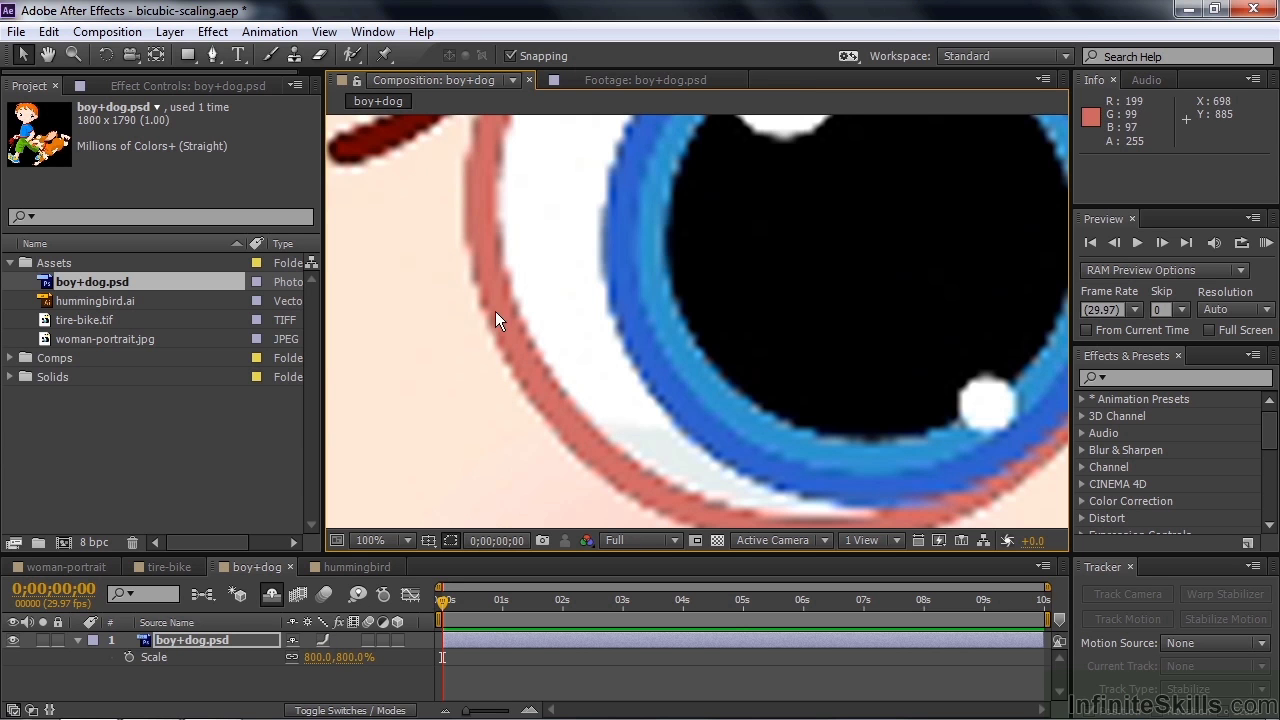
pyautogui.click(322, 640)
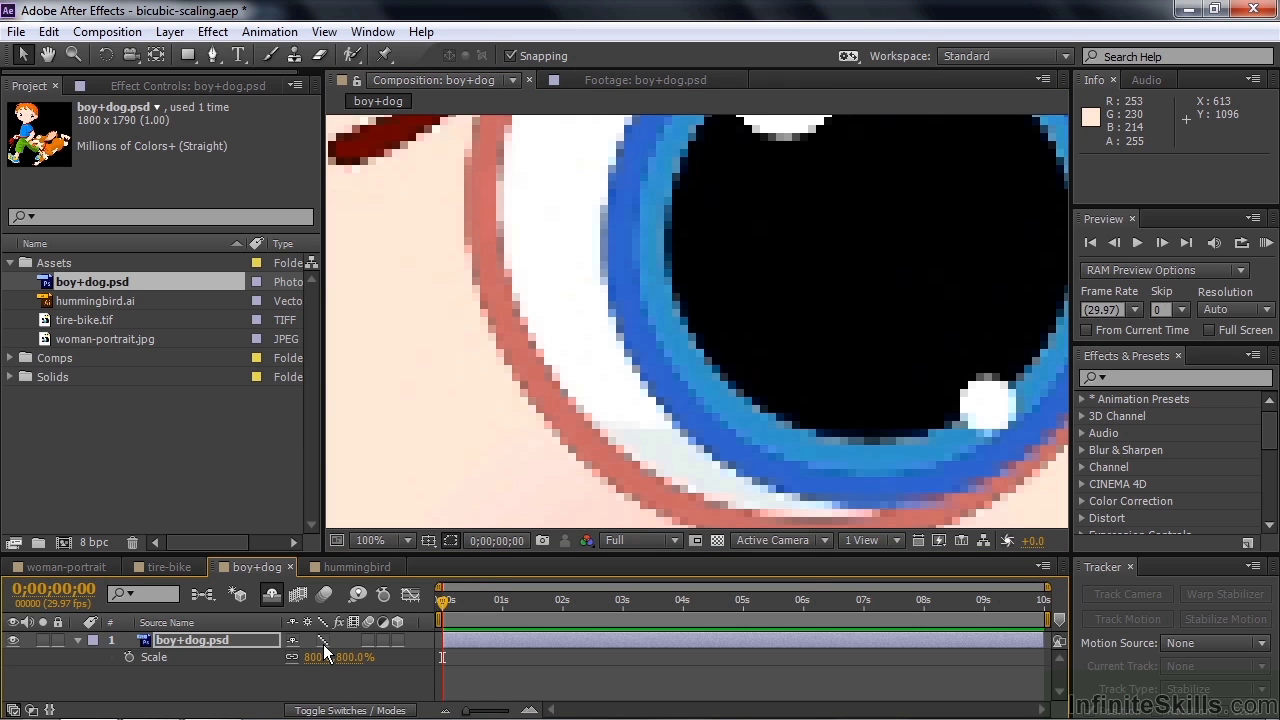
pyautogui.click(323, 644)
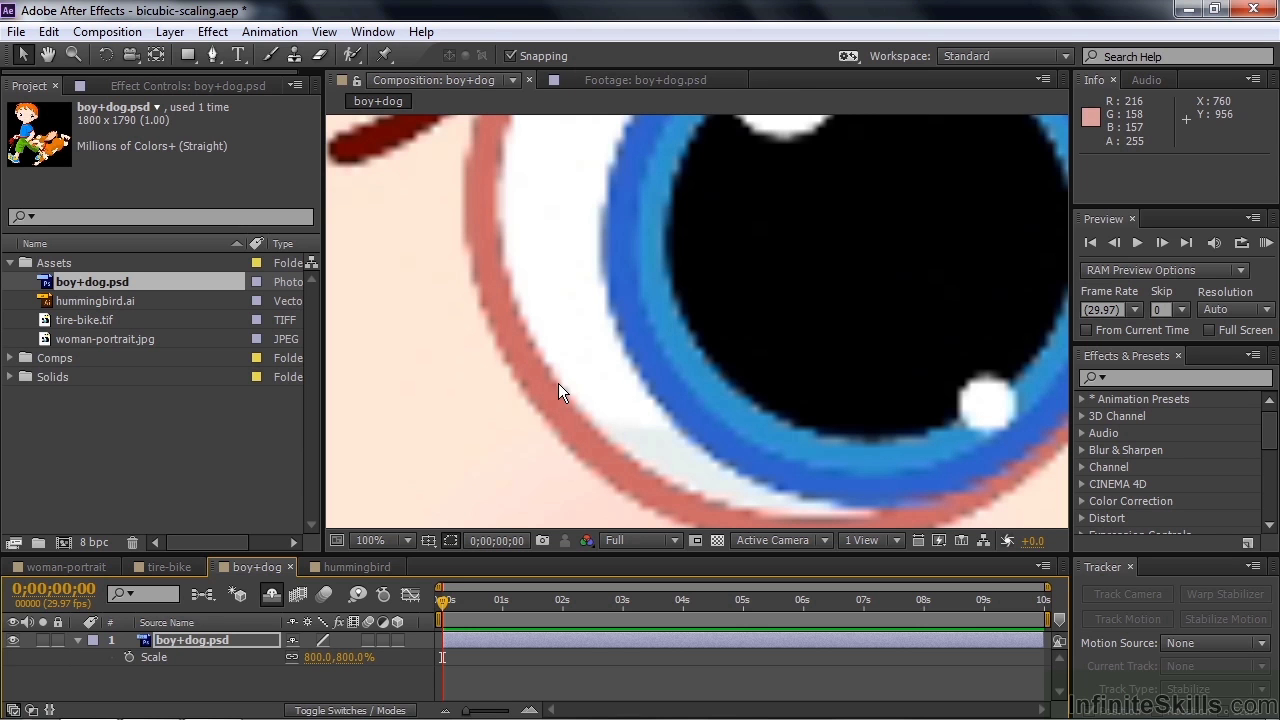
pyautogui.click(322, 640)
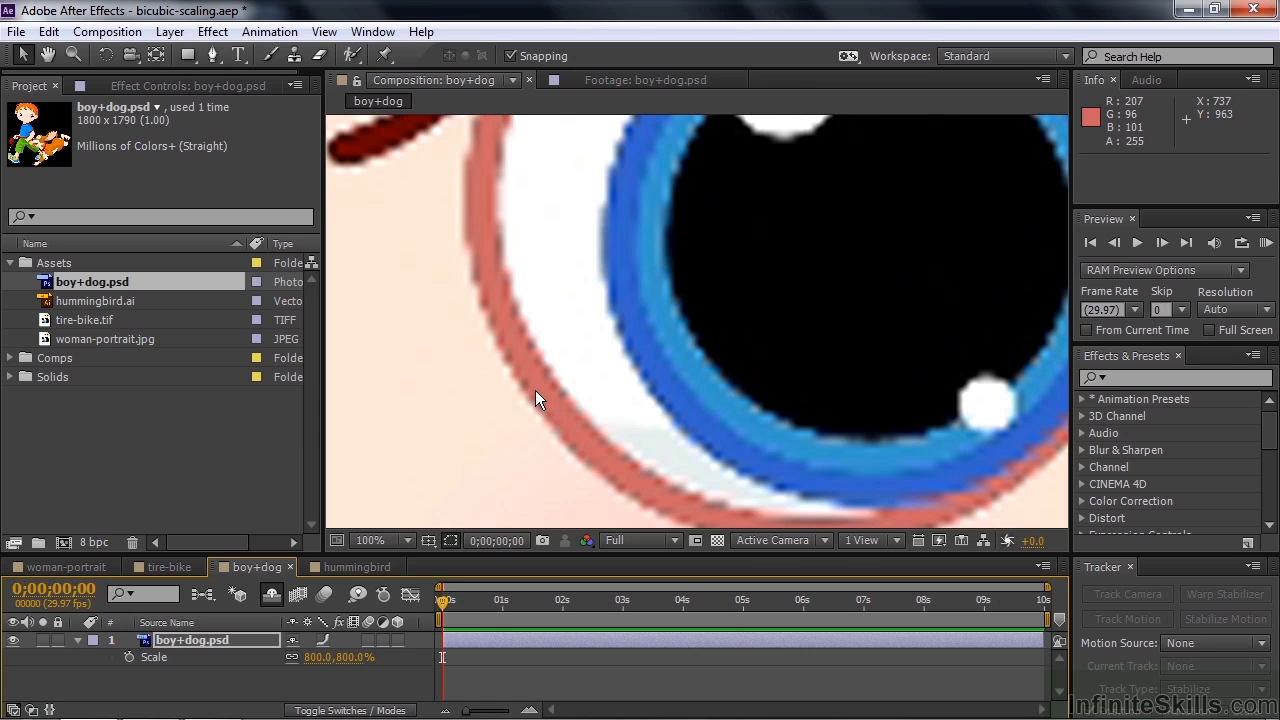
pyautogui.click(385, 566)
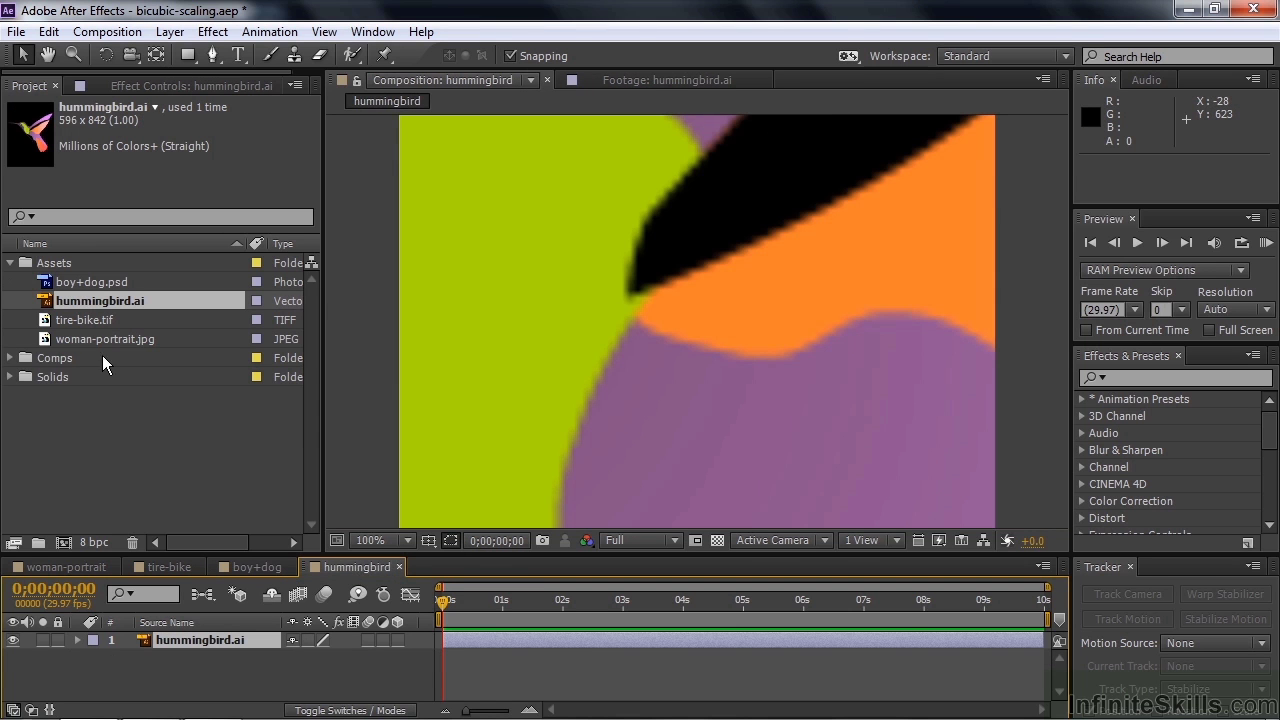
# Preview hummingbird.ai, return to the hummingbird composition, and set its layer quality to Bicubic.
pyautogui.doubleClick(52, 302)
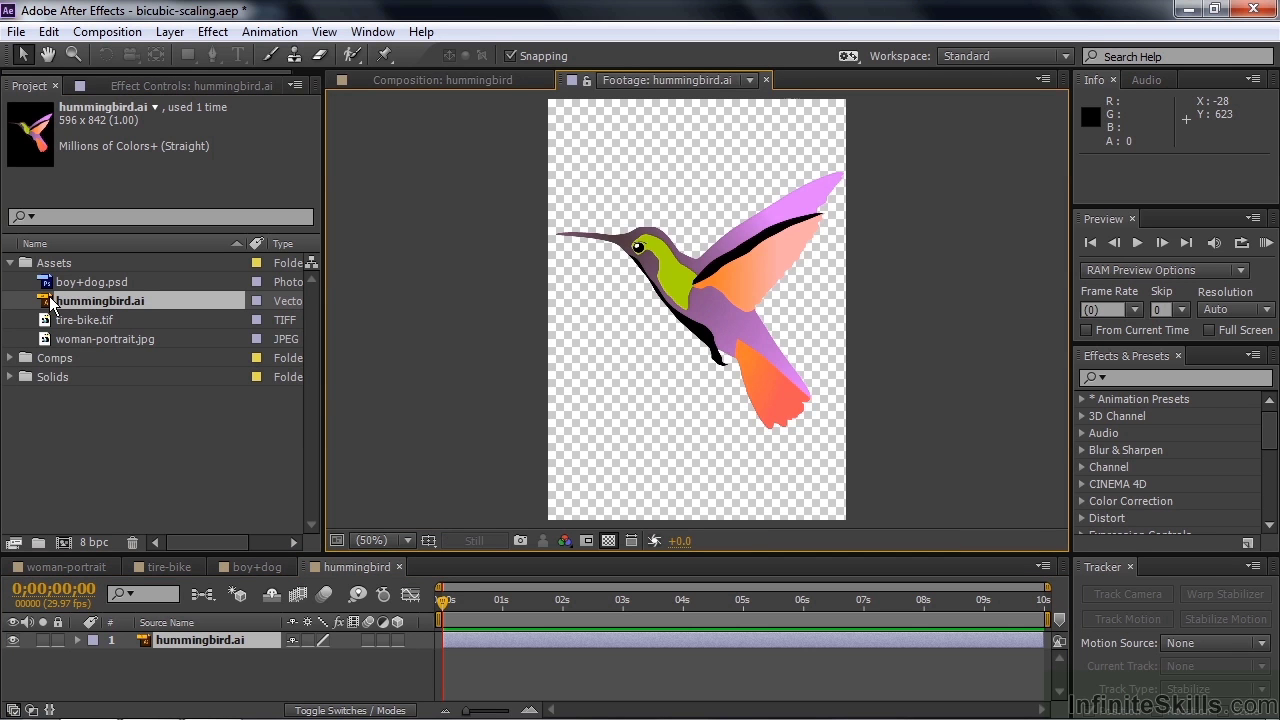
pyautogui.click(400, 73)
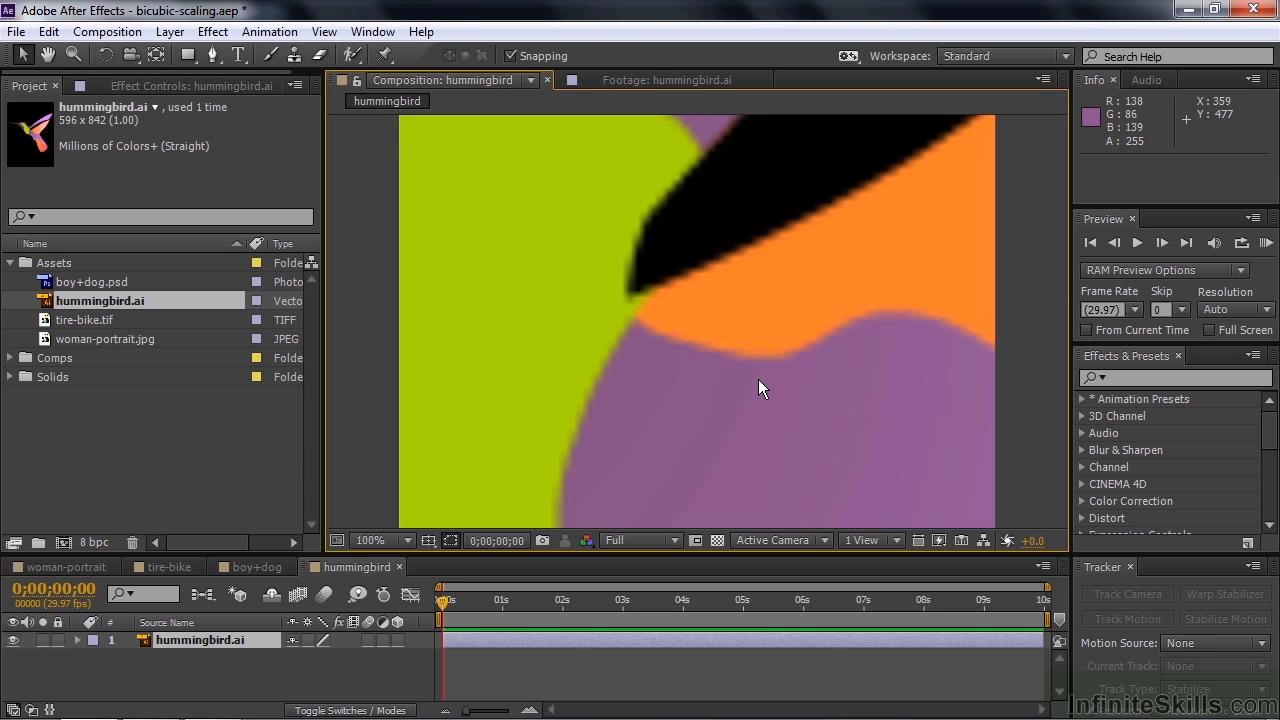
pyautogui.click(320, 641)
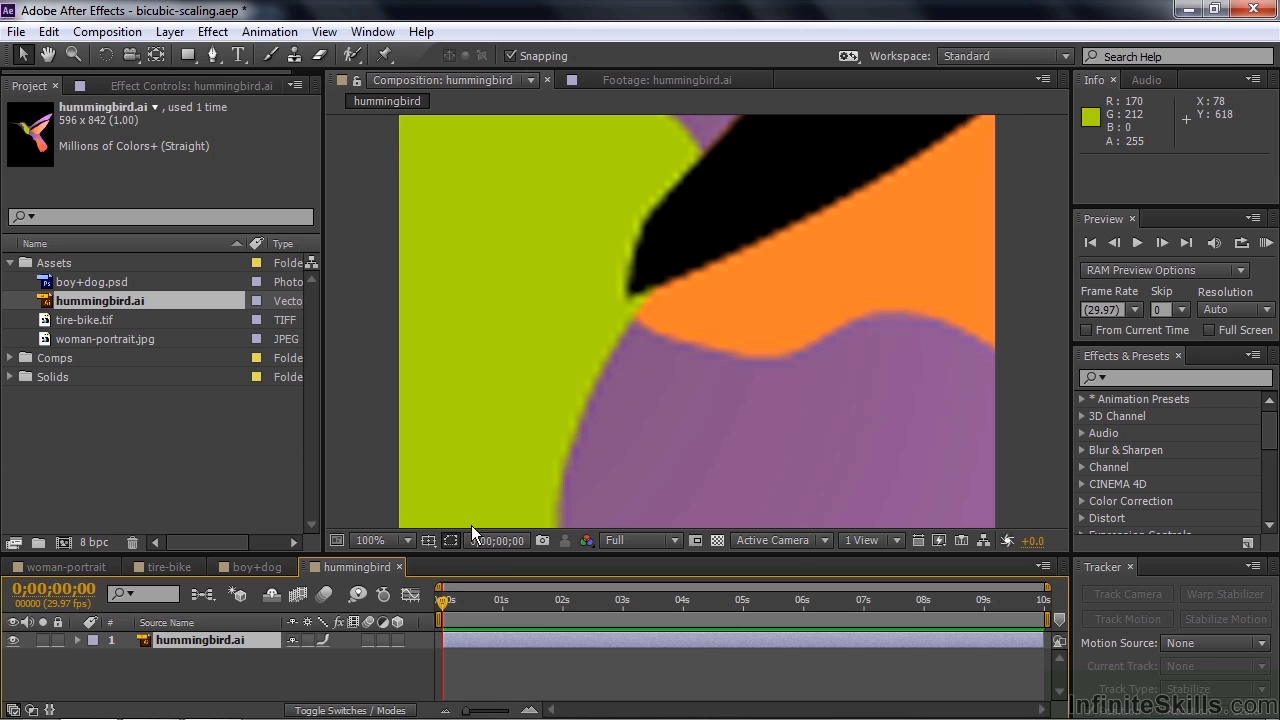
# Turn on Continuously Rasterize for the hummingbird.ai layer so the enlarged beak renders crisp.
pyautogui.click(305, 639)
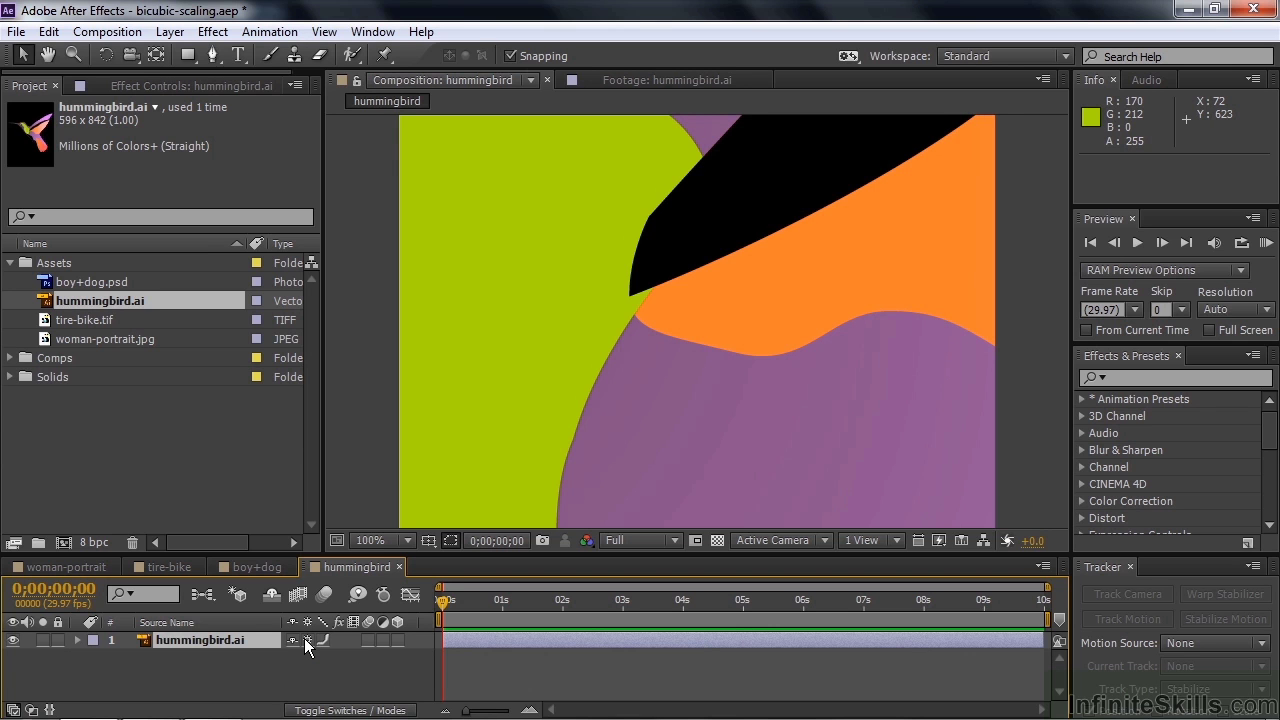